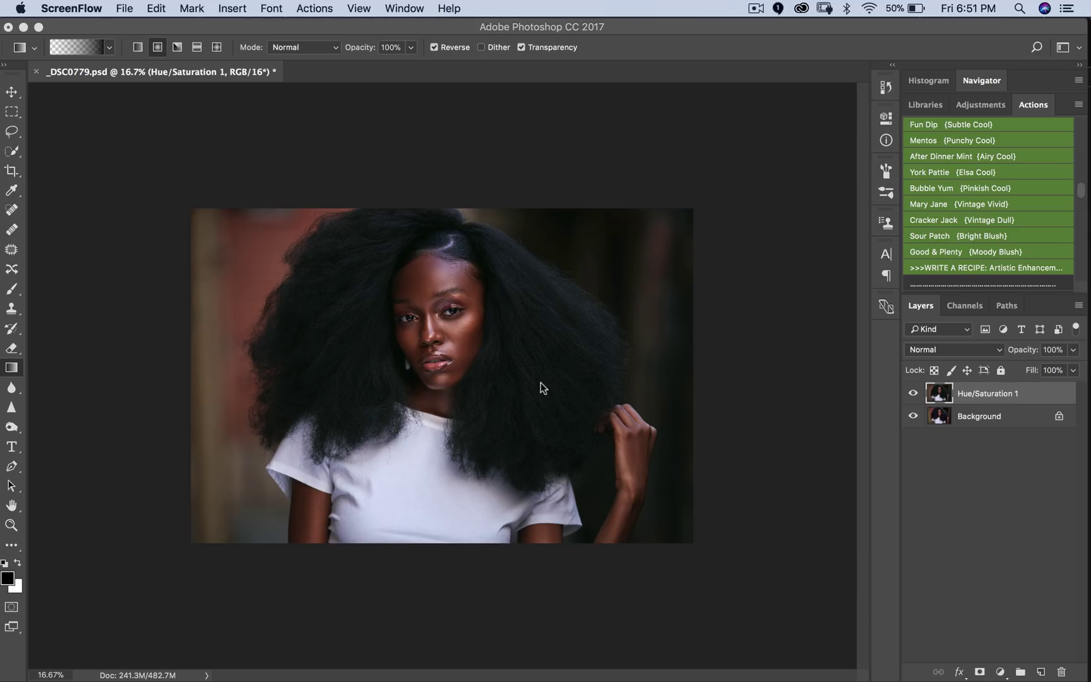
Add a new empty Layer 1 above Hue/Saturation 1
{"action": "left_click", "coordinate": [1040, 670]}
{"action": "key", "text": "v"}
{"action": "left_click", "coordinate": [1041, 671]}
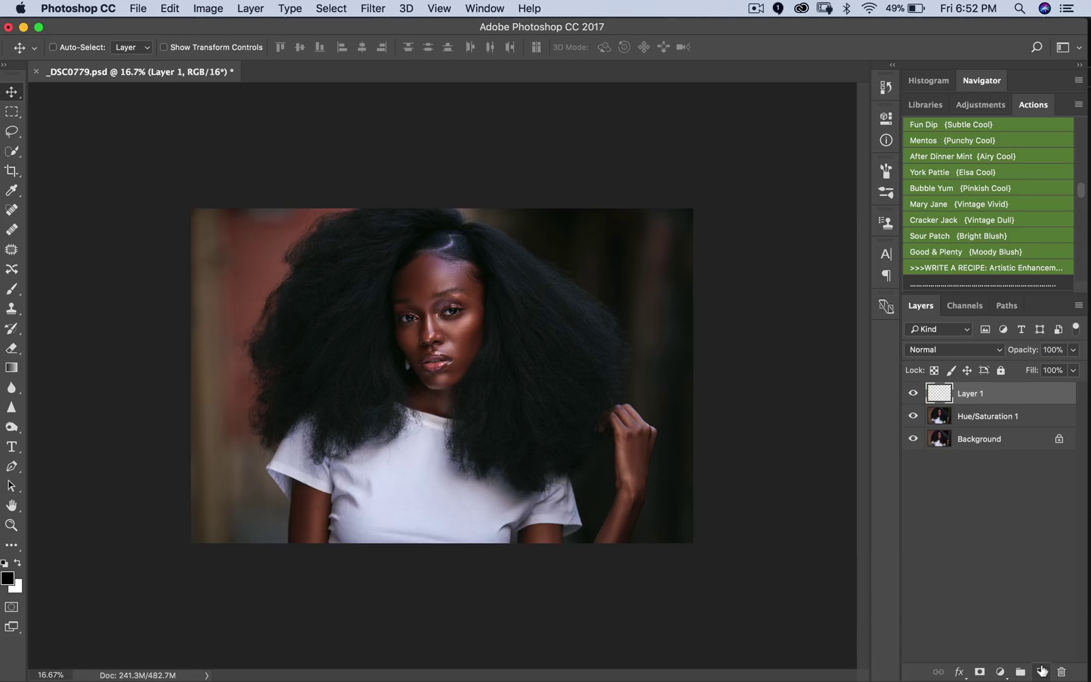
With the Gradient tool, edit the gradient and remove the stray colour stop at 72%
{"action": "left_click", "coordinate": [10, 368]}
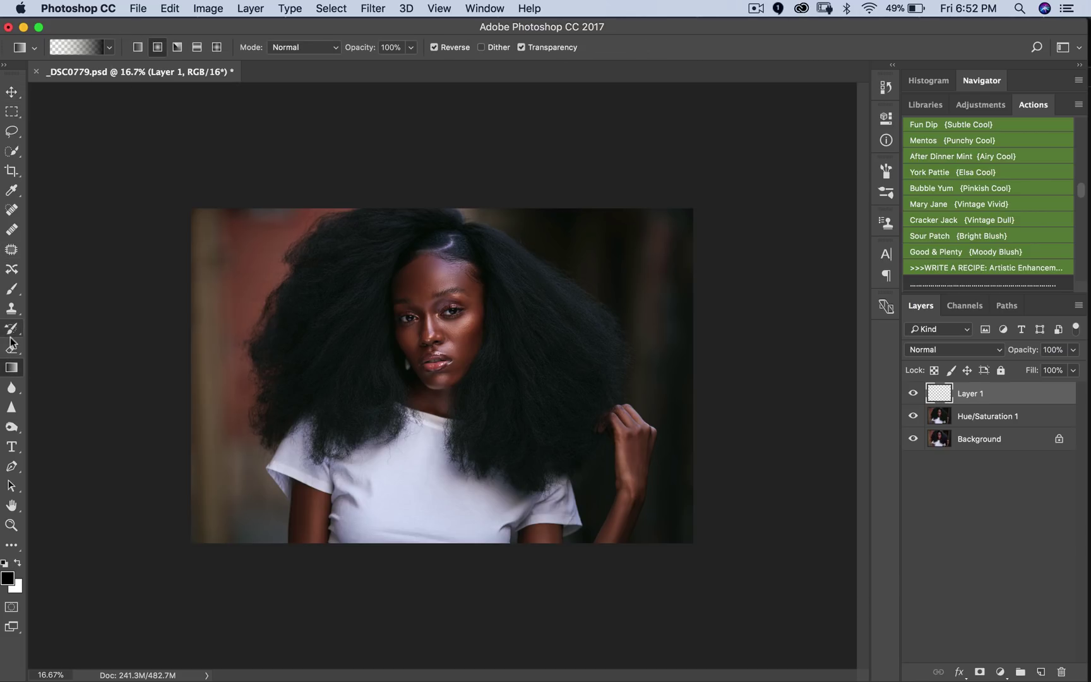
{"action": "left_click", "coordinate": [81, 50]}
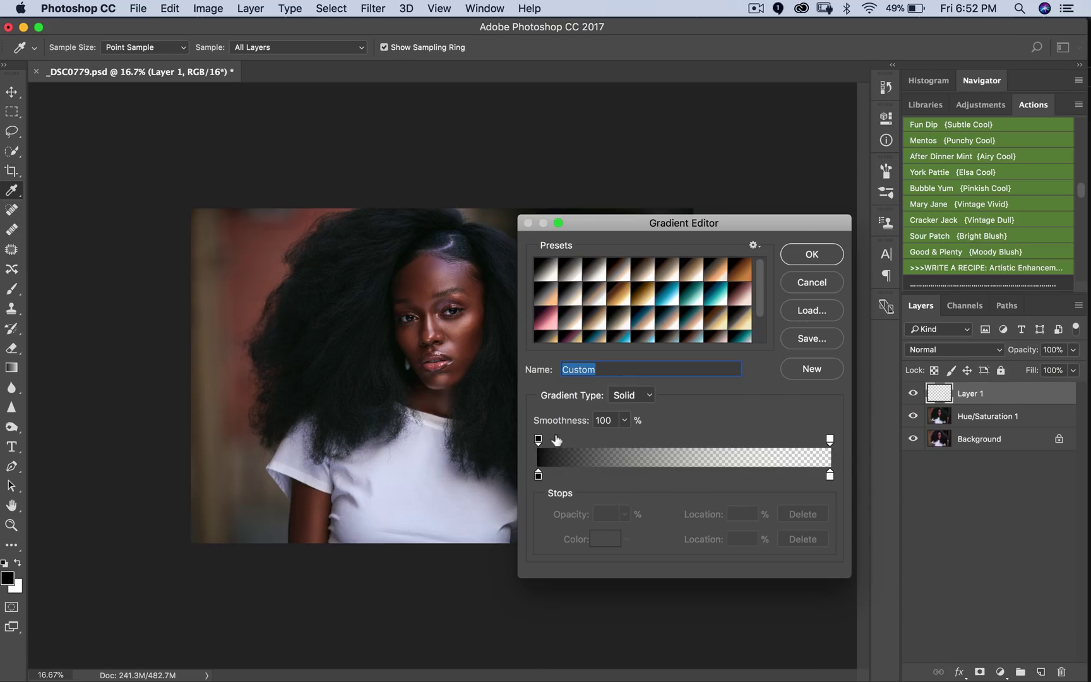
{"action": "mouse_move", "coordinate": [538, 438]}
{"action": "left_mouse_down"}
{"action": "mouse_move", "coordinate": [608, 441]}
{"action": "mouse_move", "coordinate": [569, 440]}
{"action": "mouse_move", "coordinate": [557, 425]}
{"action": "mouse_move", "coordinate": [564, 446]}
{"action": "mouse_move", "coordinate": [609, 445]}
{"action": "mouse_move", "coordinate": [540, 446]}
{"action": "left_mouse_up"}
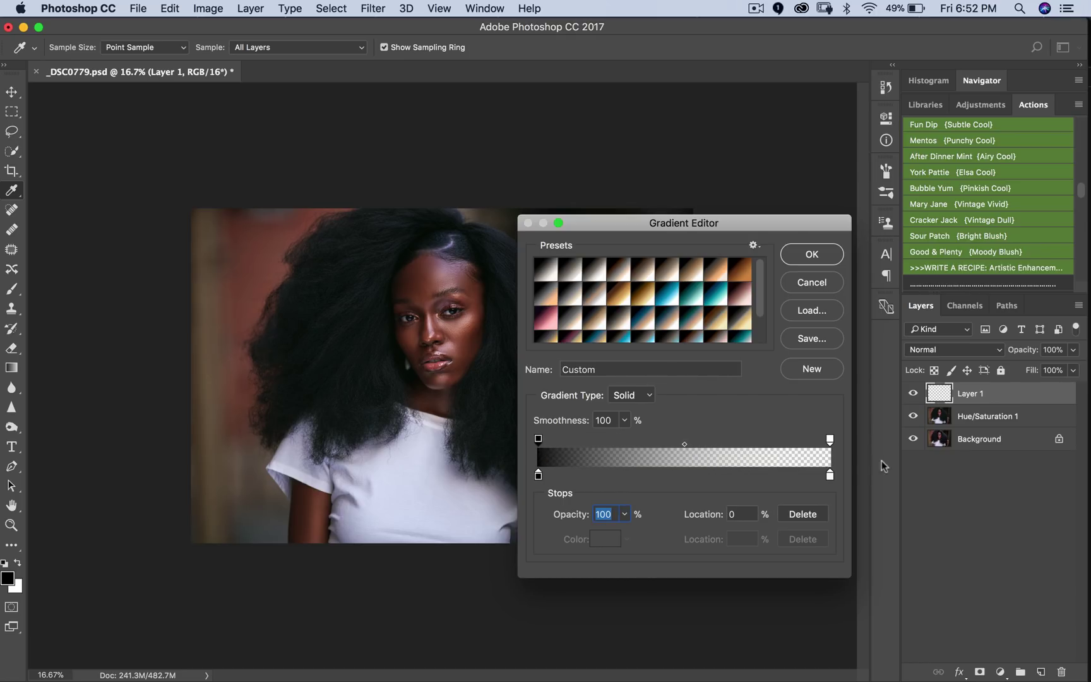
{"action": "left_click", "coordinate": [830, 476]}
{"action": "left_click", "coordinate": [747, 477]}
{"action": "left_click_drag", "start_coordinate": [747, 478], "coordinate": [821, 492]}
{"action": "left_click", "coordinate": [830, 475]}
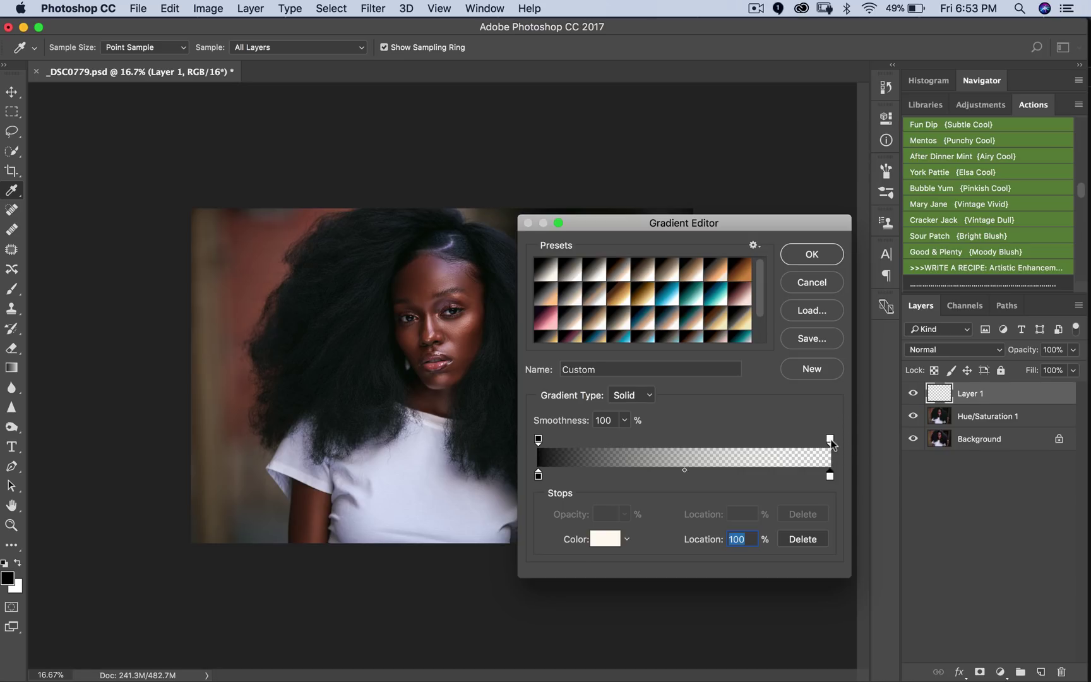
Make the gradient's right end fully transparent, delete the extra colour stop, and confirm black-to-transparent
{"action": "left_click", "coordinate": [831, 440]}
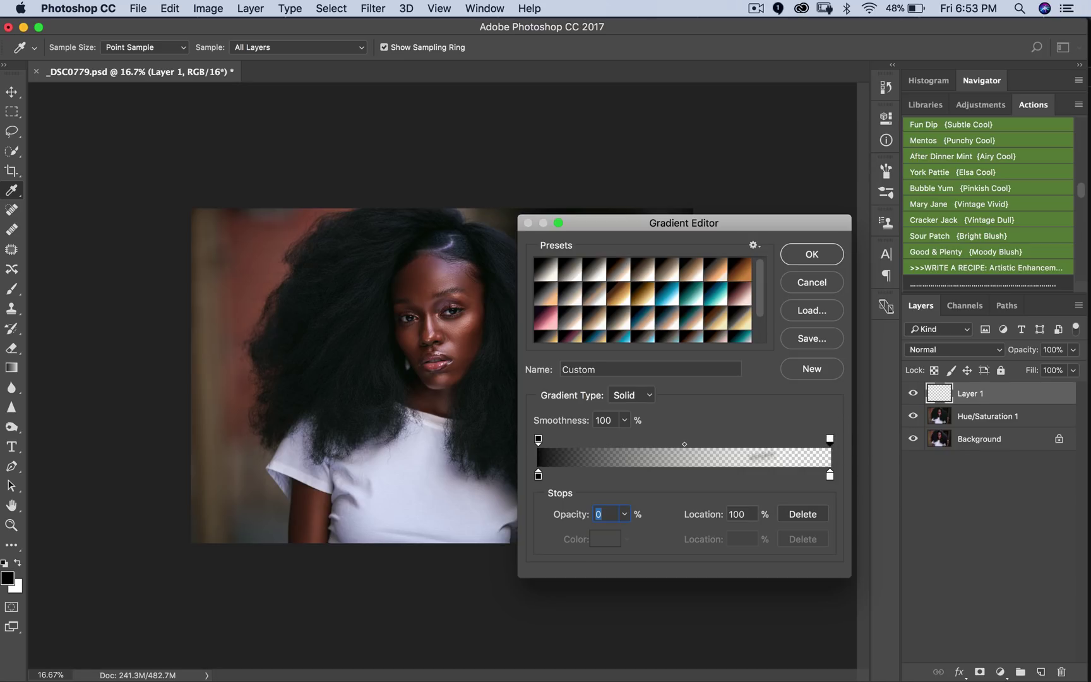
{"action": "left_click", "coordinate": [624, 514]}
{"action": "left_click_drag", "start_coordinate": [624, 532], "coordinate": [691, 532]}
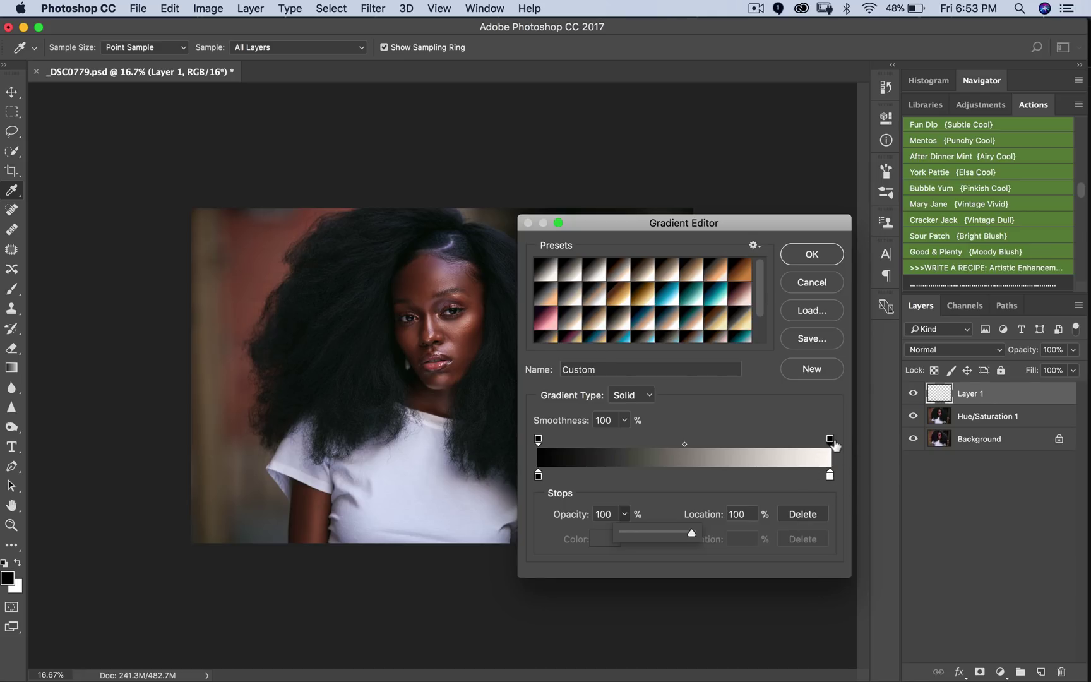
{"action": "left_click", "coordinate": [830, 475]}
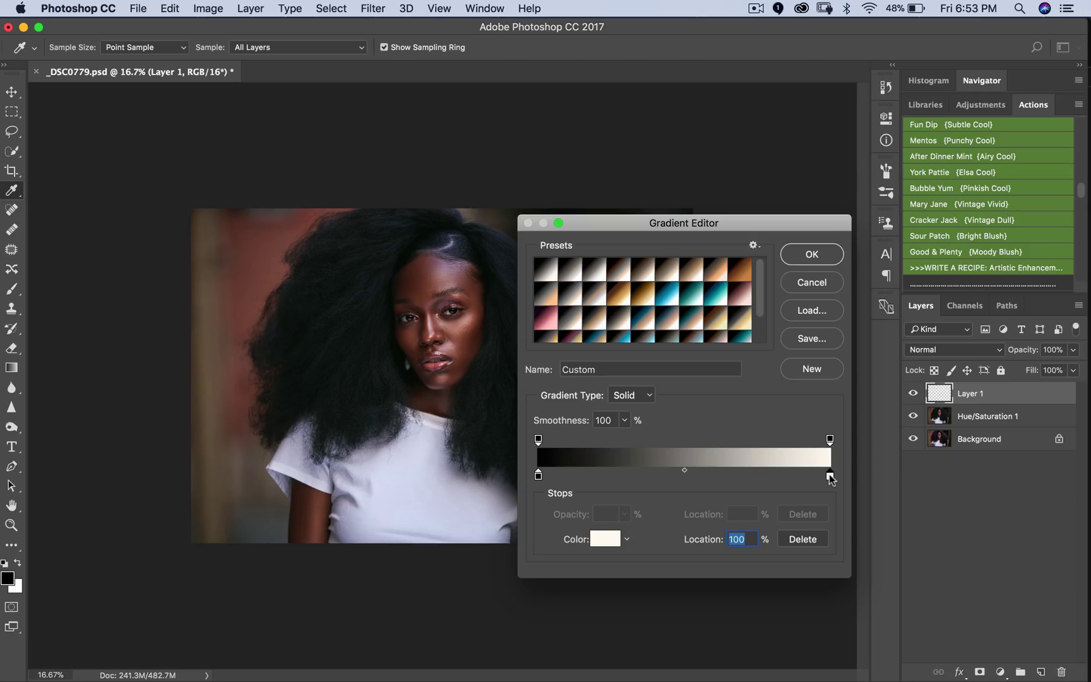
{"action": "left_click", "coordinate": [804, 539]}
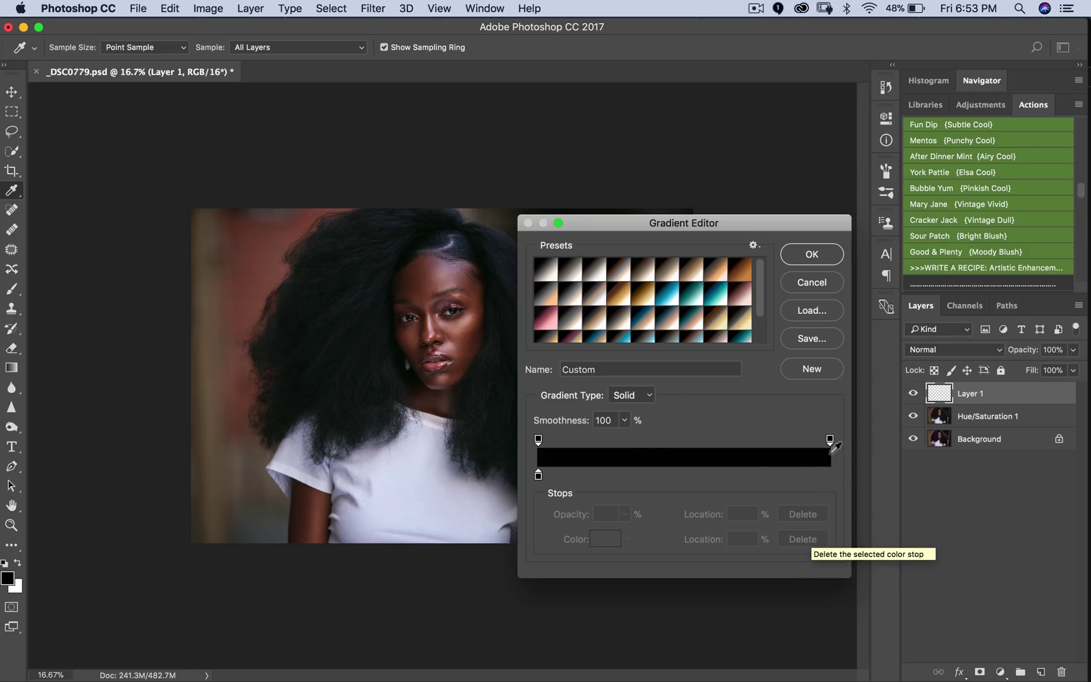
{"action": "left_click", "coordinate": [830, 440]}
{"action": "left_click", "coordinate": [625, 514]}
{"action": "left_click_drag", "start_coordinate": [622, 534], "coordinate": [500, 523]}
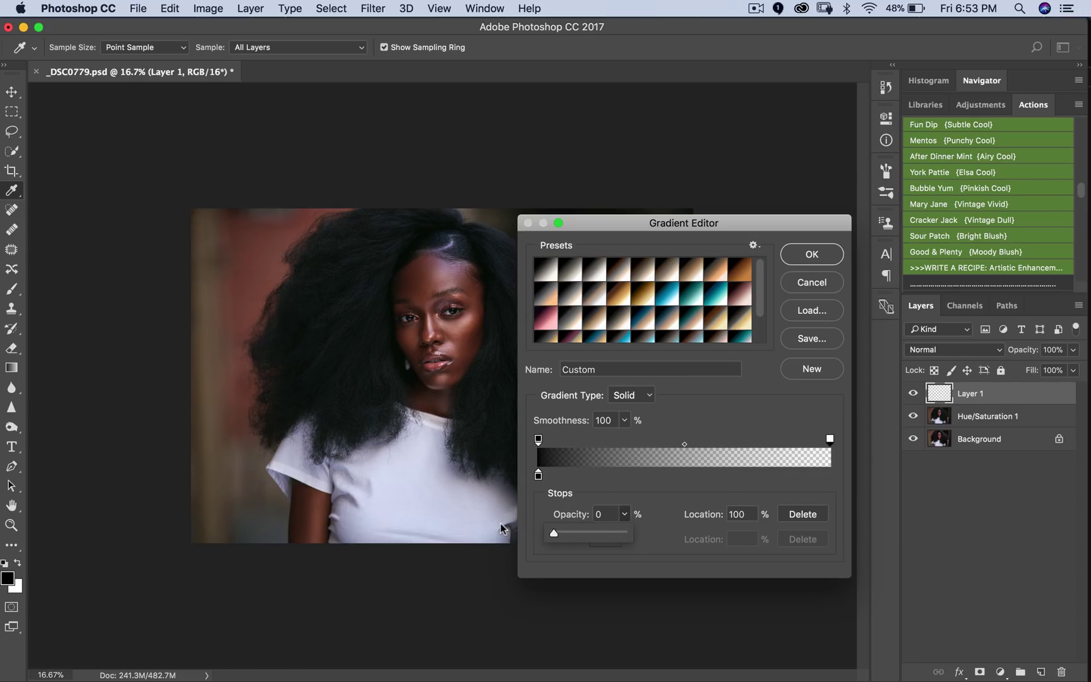
{"action": "left_click", "coordinate": [677, 491]}
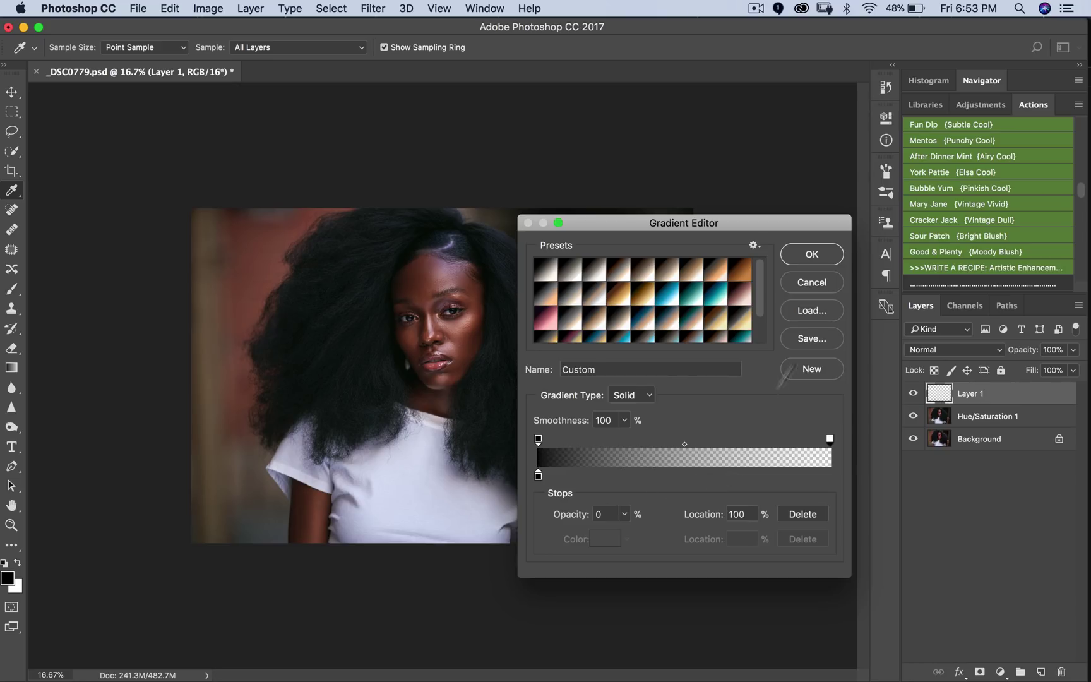
{"action": "left_click", "coordinate": [811, 255]}
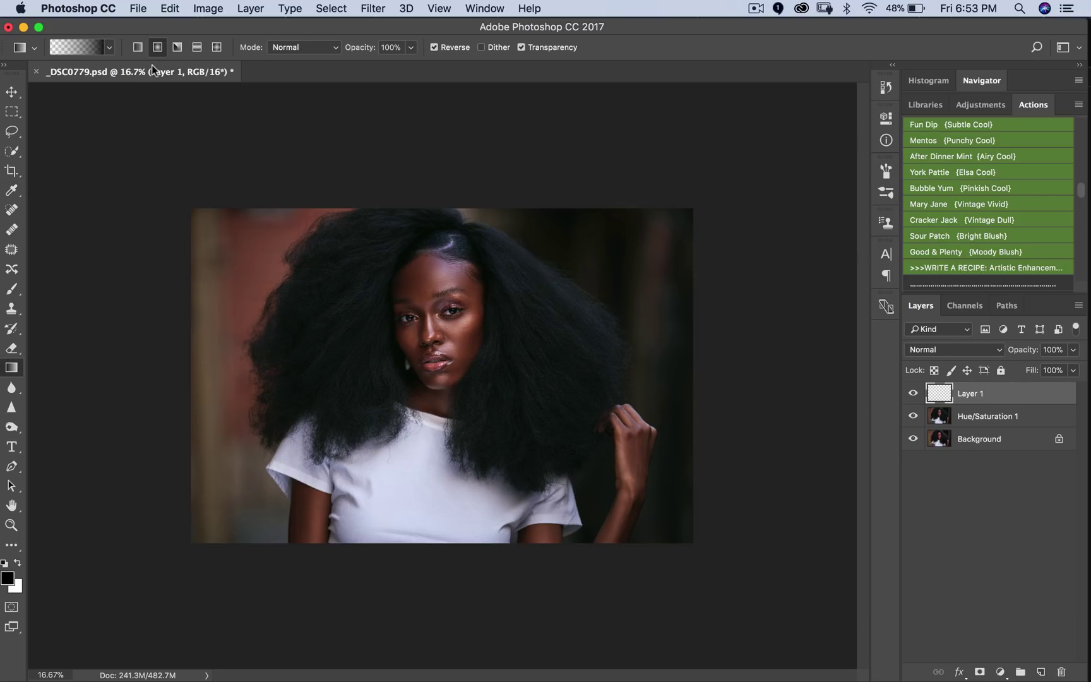
Set the gradient to Radial with Reverse left checked
{"action": "left_click", "coordinate": [157, 49]}
{"action": "left_click", "coordinate": [434, 48]}
{"action": "left_click", "coordinate": [434, 48]}
{"action": "left_click", "coordinate": [434, 48]}
{"action": "left_click", "coordinate": [433, 48]}
Drag the radial gradient from the nose to just below the photo to darken the edges
{"action": "left_click_drag", "start_coordinate": [433, 335], "coordinate": [399, 618]}
{"action": "left_click_drag", "start_coordinate": [398, 619], "coordinate": [399, 619]}
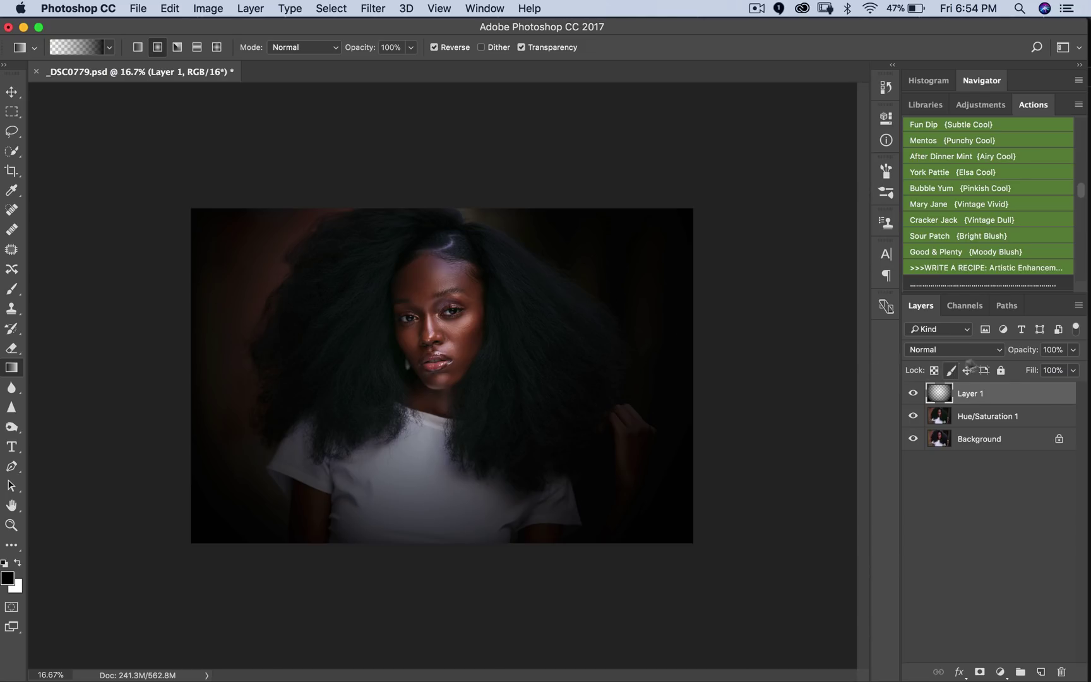
{"action": "left_click", "coordinate": [973, 350]}
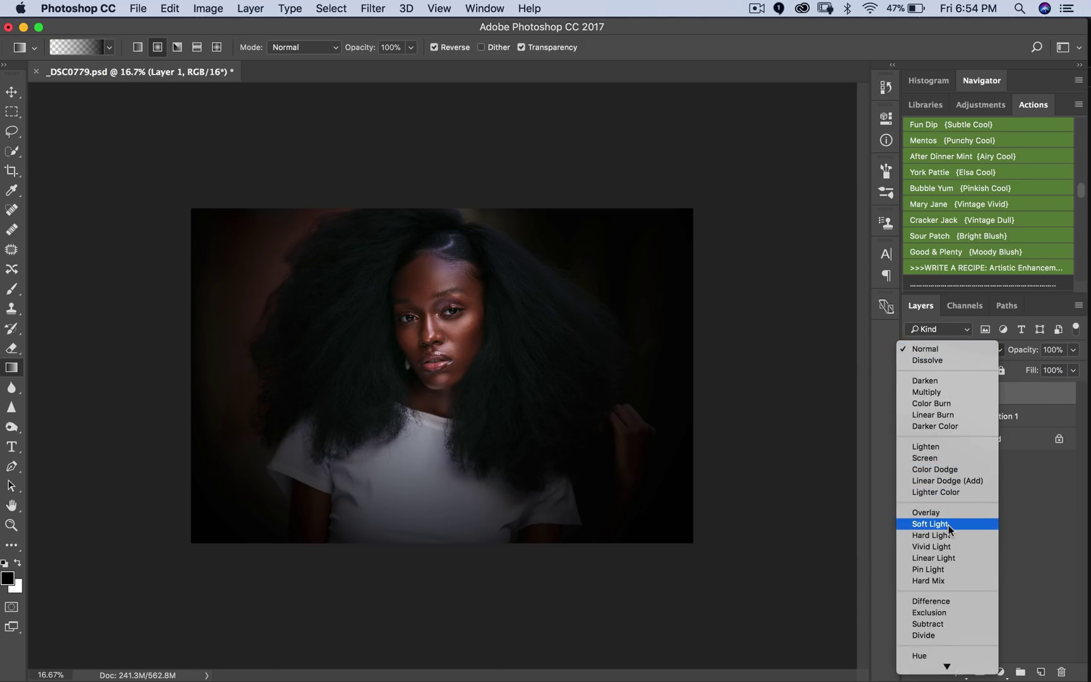
Set Layer 1 to Soft Light blend mode at 50% opacity, then hide it to compare
{"action": "left_click", "coordinate": [863, 331]}
{"action": "left_click", "coordinate": [922, 348]}
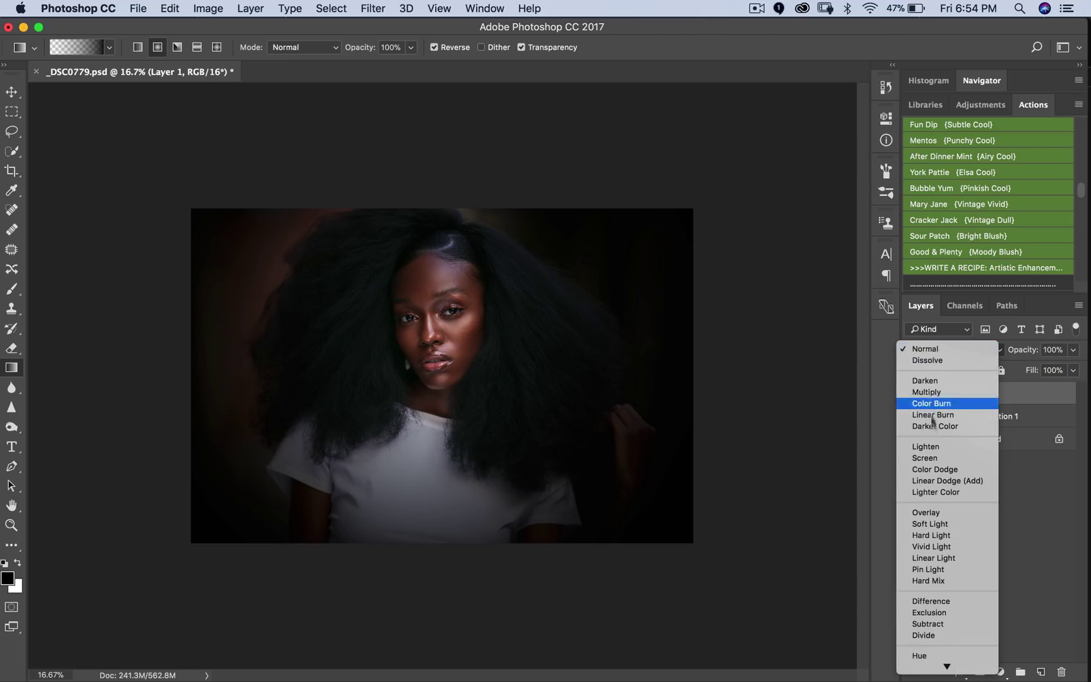
{"action": "left_click", "coordinate": [930, 524]}
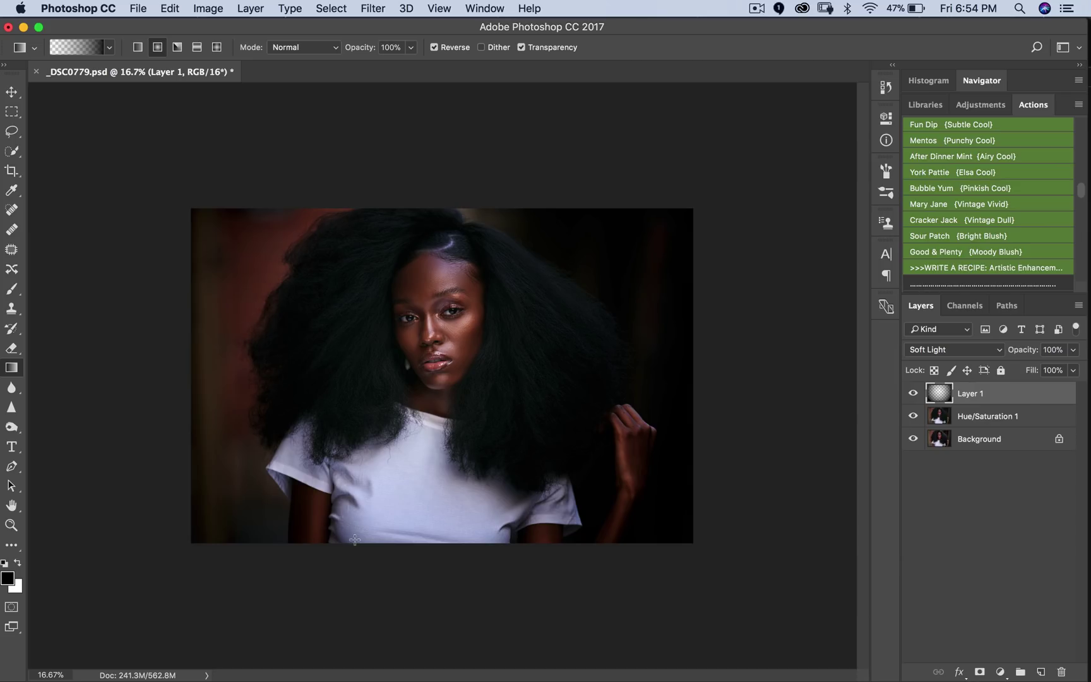
{"action": "left_click", "coordinate": [1073, 349]}
{"action": "left_click", "coordinate": [1031, 366]}
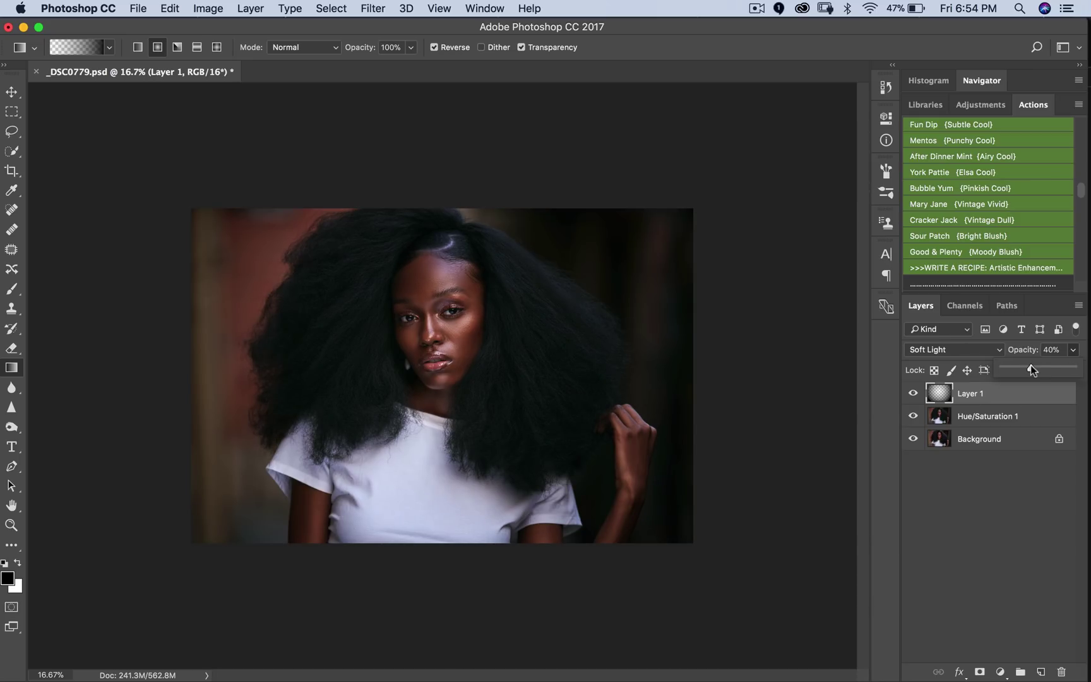
{"action": "left_click", "coordinate": [1005, 466]}
{"action": "left_click", "coordinate": [913, 394]}
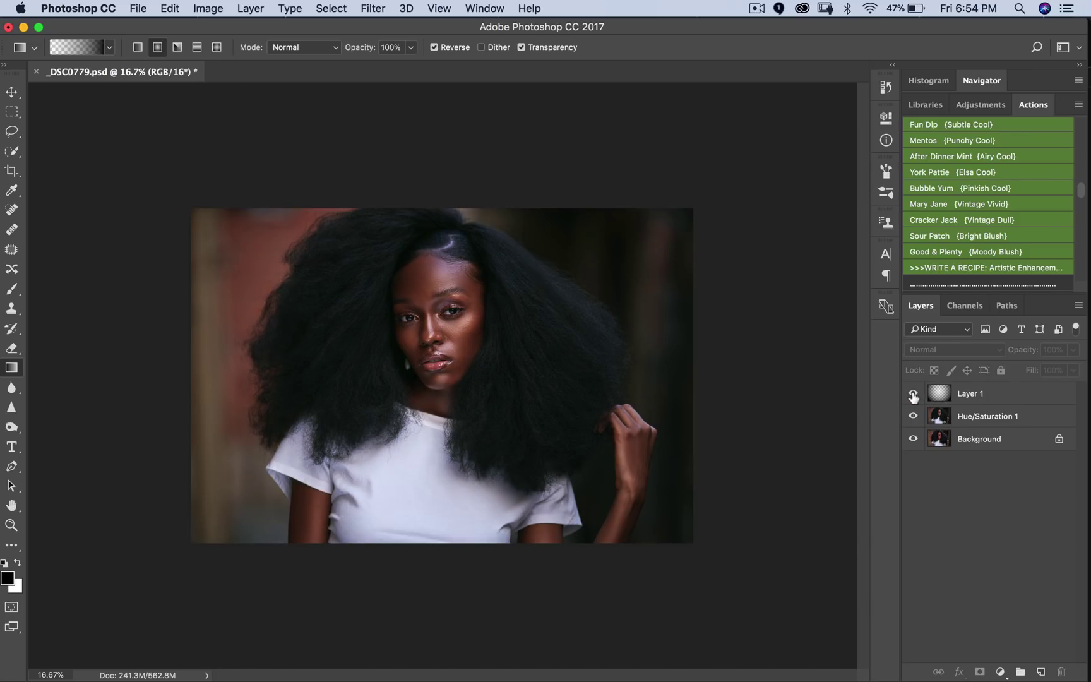
{"action": "left_click", "coordinate": [913, 394]}
{"action": "left_click", "coordinate": [913, 394]}
{"action": "left_click", "coordinate": [913, 394]}
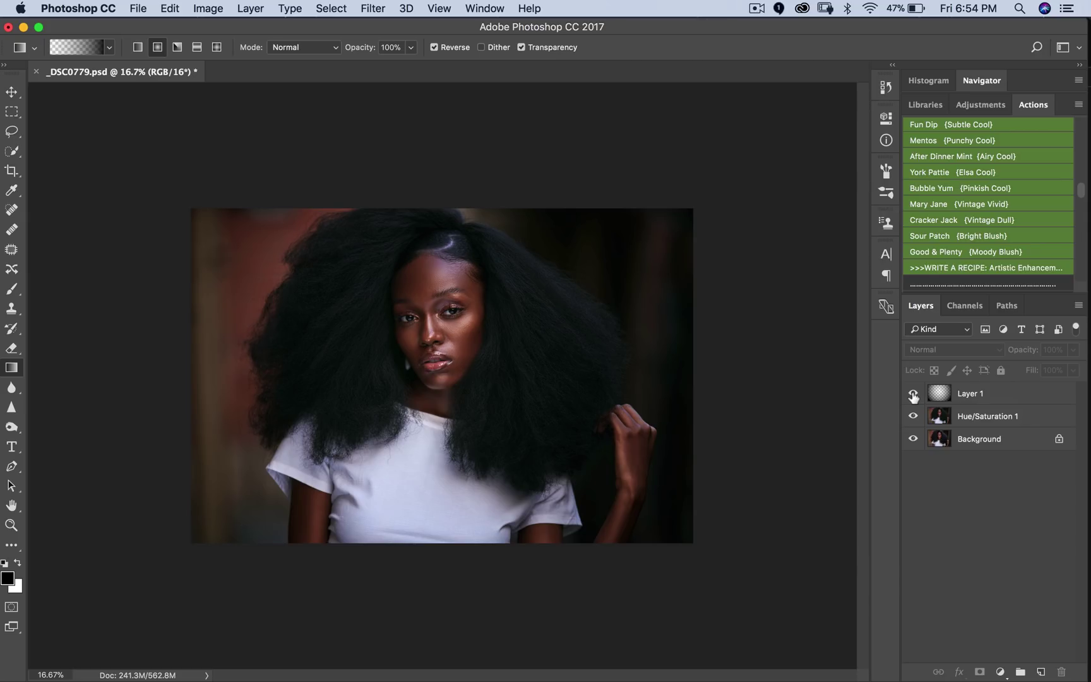
{"action": "left_click", "coordinate": [10, 96]}
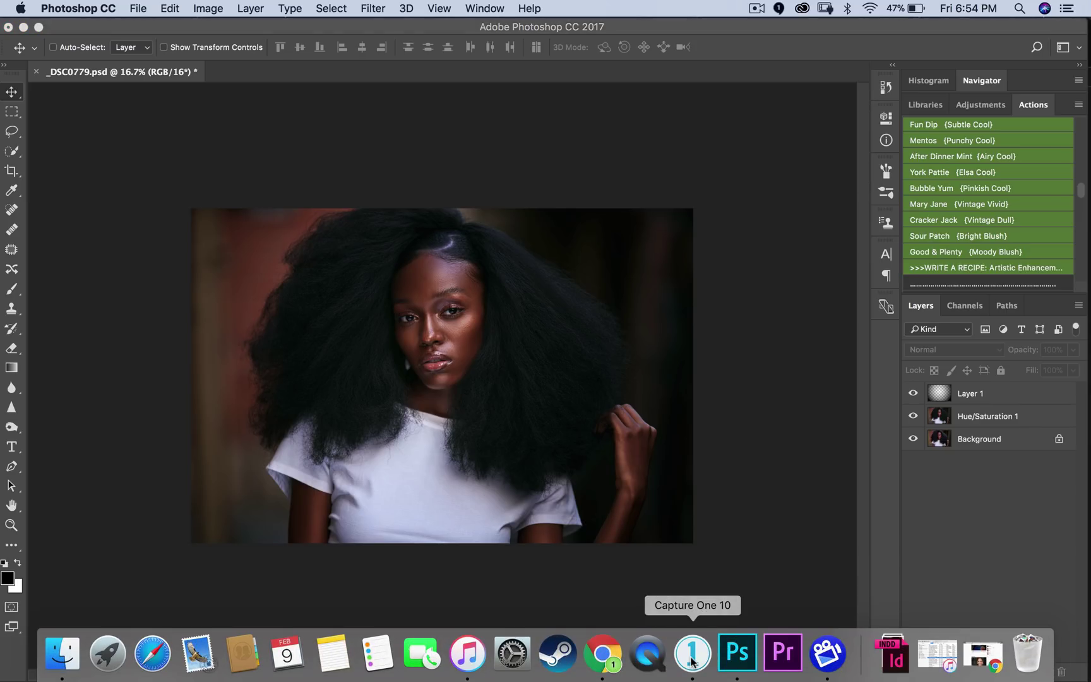
In Capture One 10, apply a Circular vignette with Amount -2.4, then return to Photoshop
{"action": "left_click", "coordinate": [692, 657]}
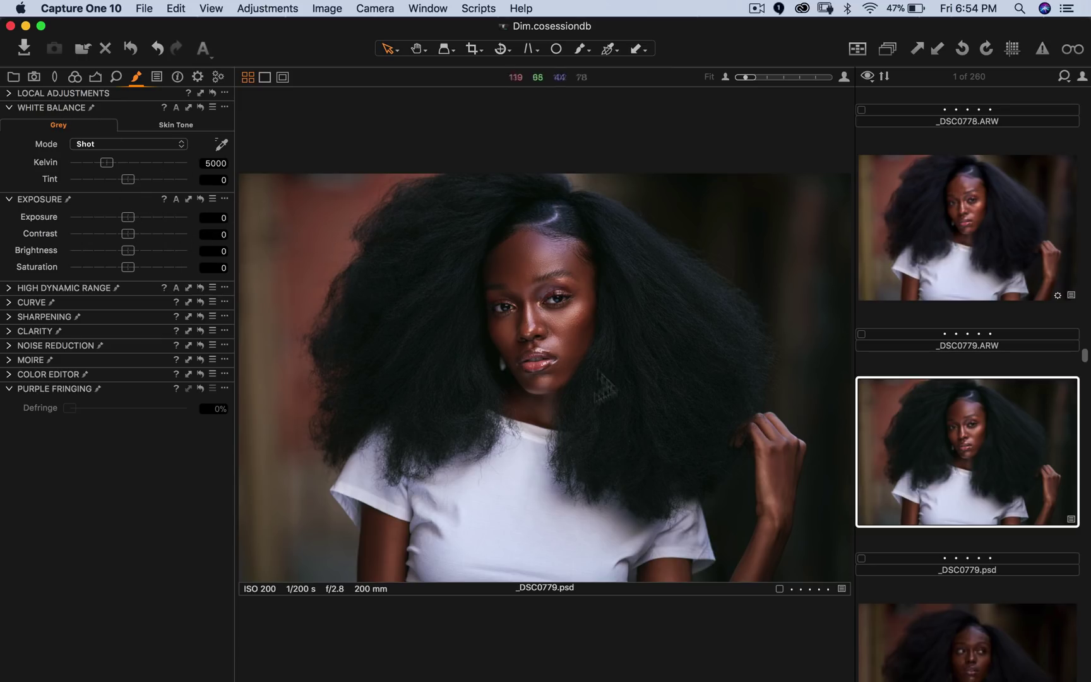
{"action": "left_click", "coordinate": [96, 78]}
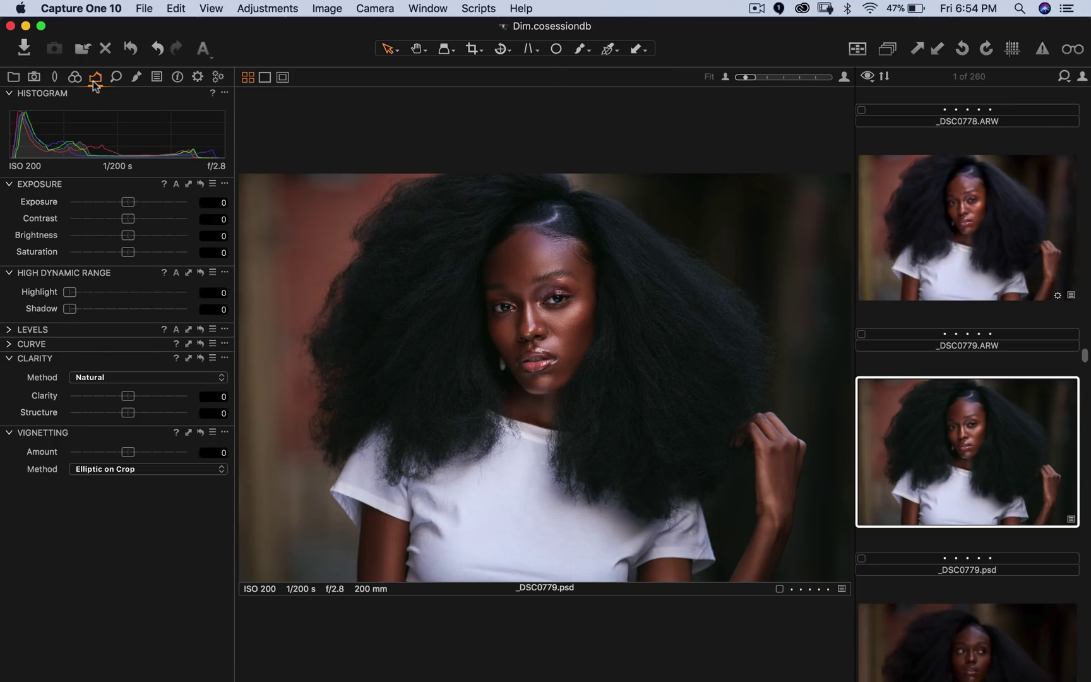
{"action": "left_click", "coordinate": [99, 469]}
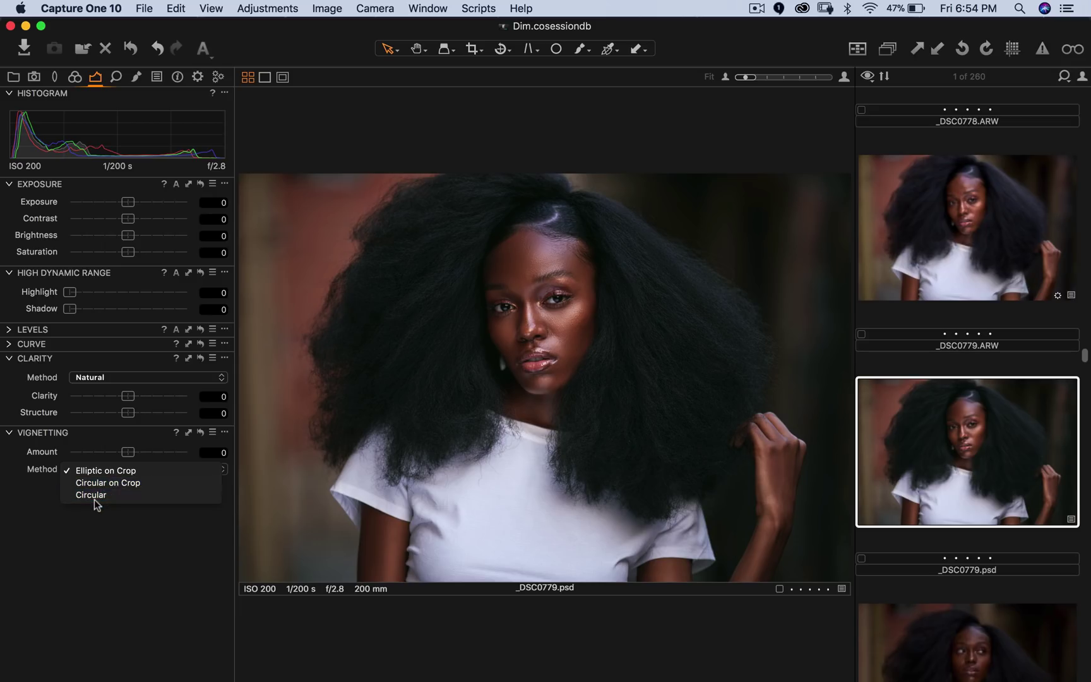
{"action": "left_click", "coordinate": [101, 494]}
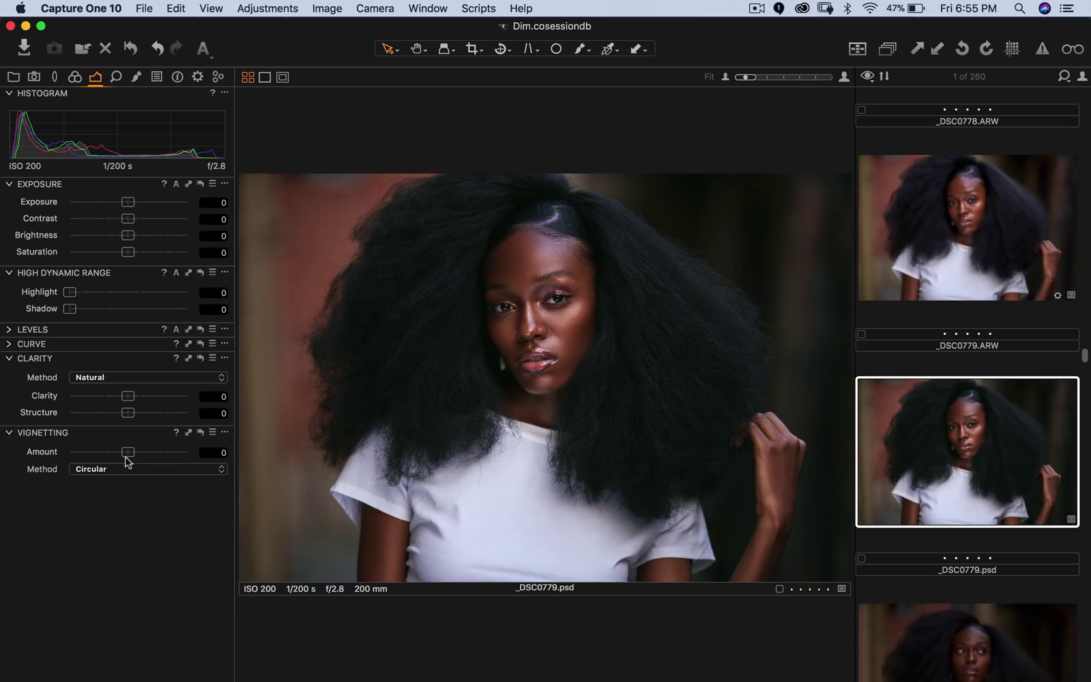
{"action": "left_click_drag", "start_coordinate": [126, 455], "coordinate": [92, 452]}
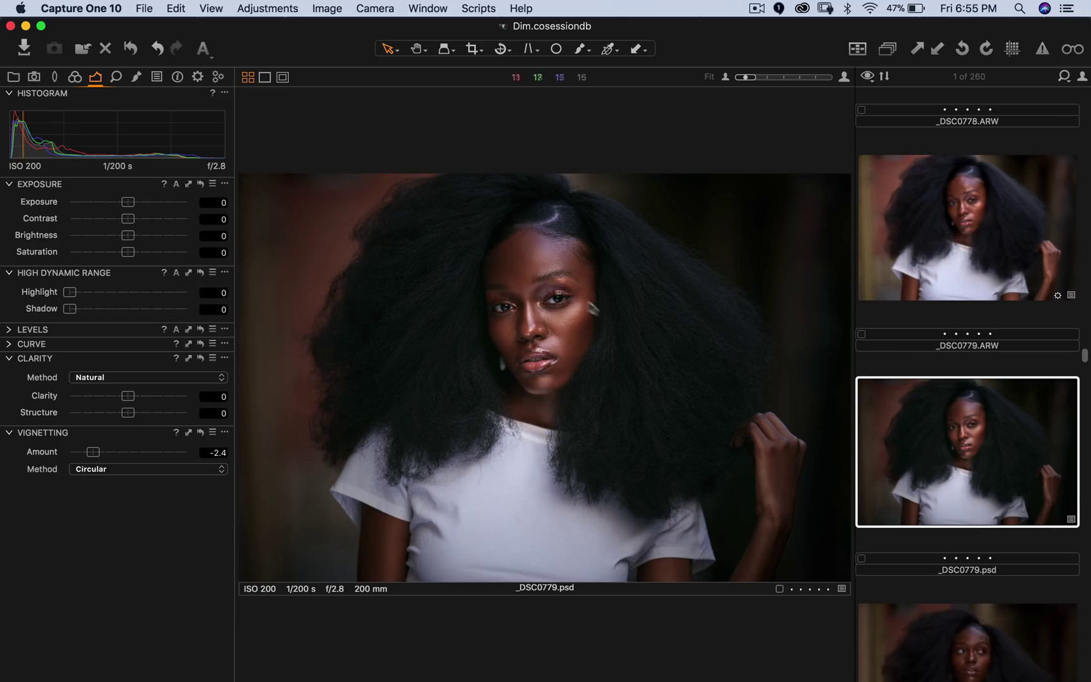
{"action": "mouse_move", "coordinate": [609, 675]}
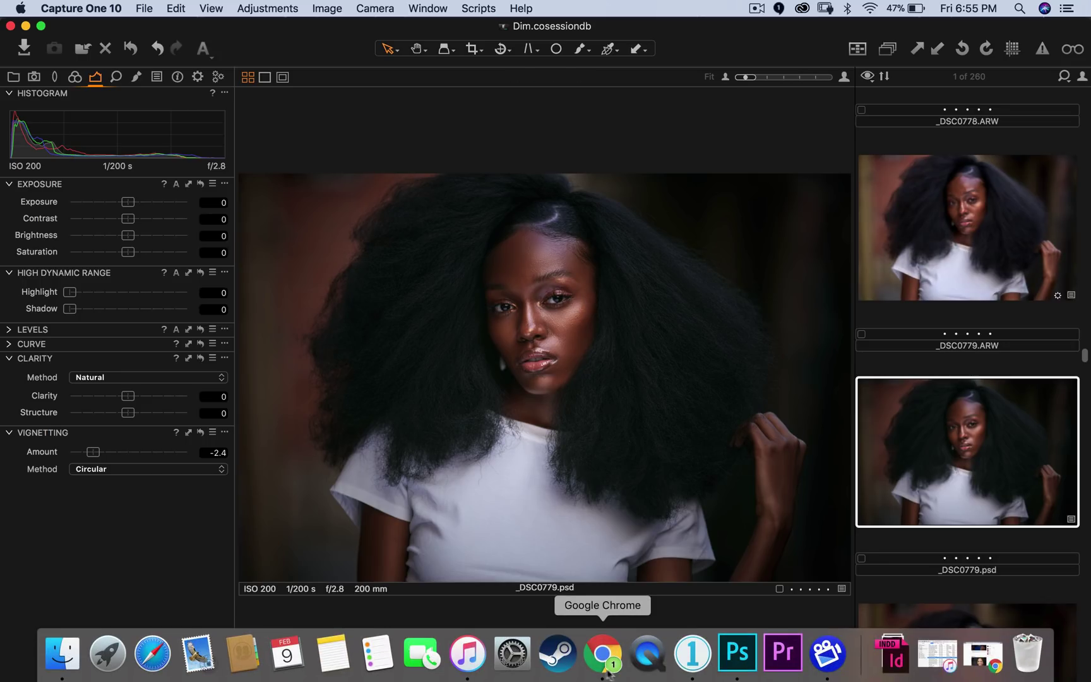
{"action": "left_click", "coordinate": [738, 656]}
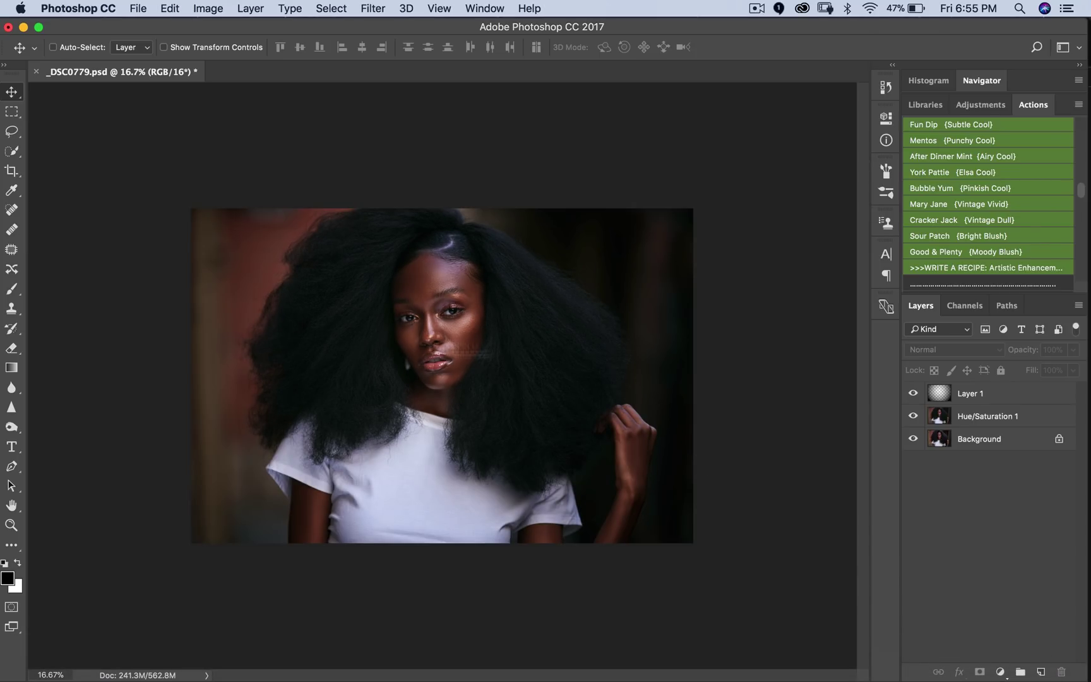